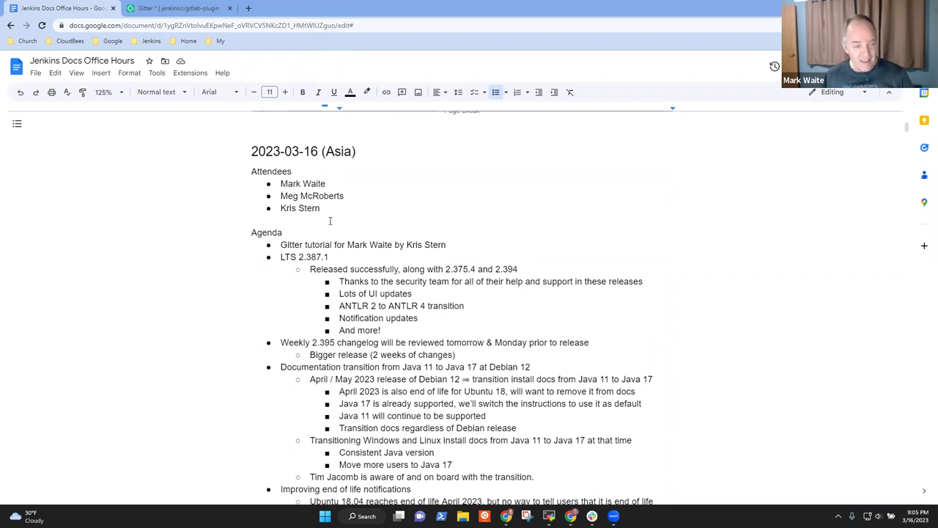
# Change the heading date from 2023-03-16 to 2023-03-17.
pyautogui.click(318, 151)
pyautogui.press('BackSpace')
pyautogui.write('7')
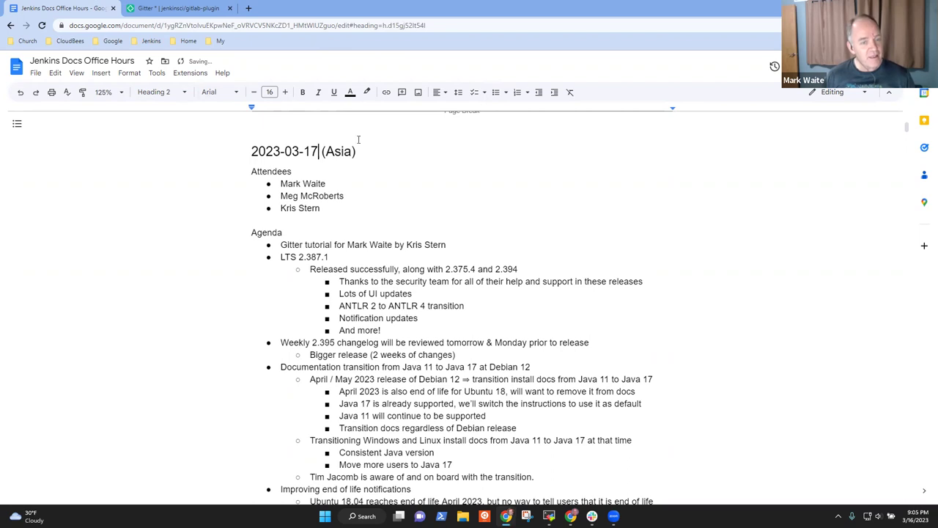
# Select the Gitter tutorial, LTS 2.387.1 and Weekly 2.395 changelog agenda lines in turn to review them.
pyautogui.click(307, 246)
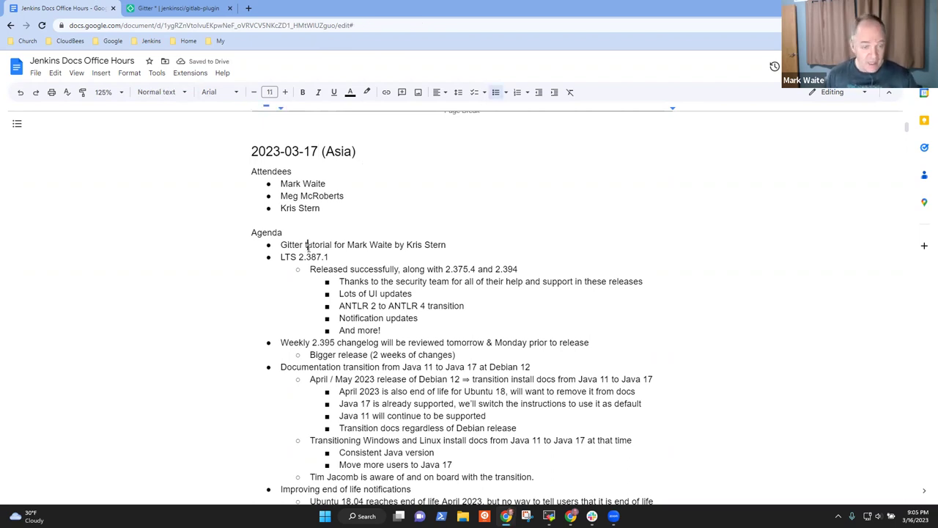
pyautogui.press('Home')
pyautogui.hotkey('shift', 'End')
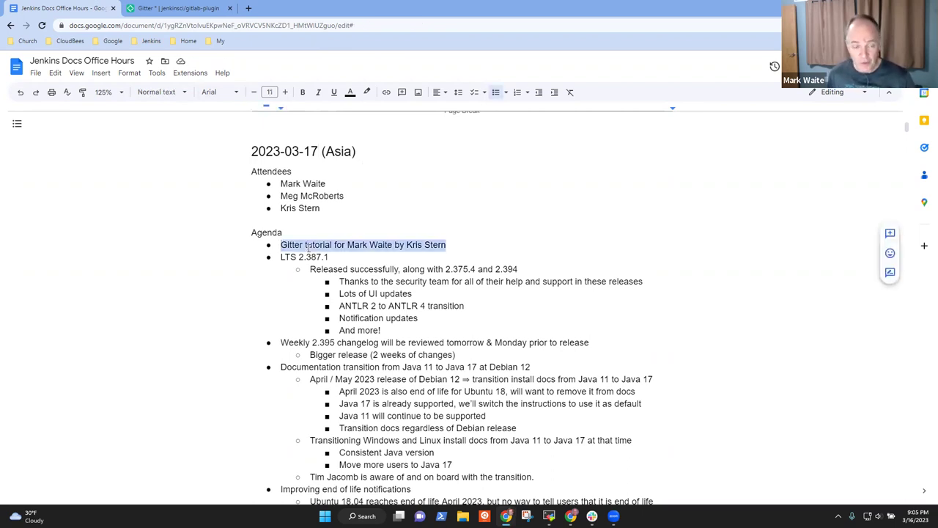
pyautogui.press('Down')
pyautogui.hotkey('shift', 'End')
pyautogui.press('Down')
pyautogui.press('Down')
pyautogui.press('Home')
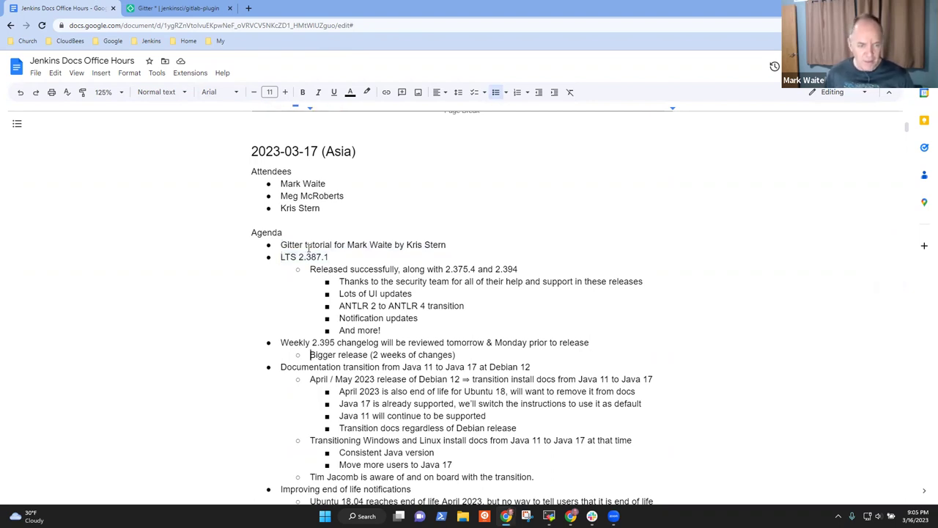
pyautogui.hotkey('shift', 'End')
pyautogui.press('Down')
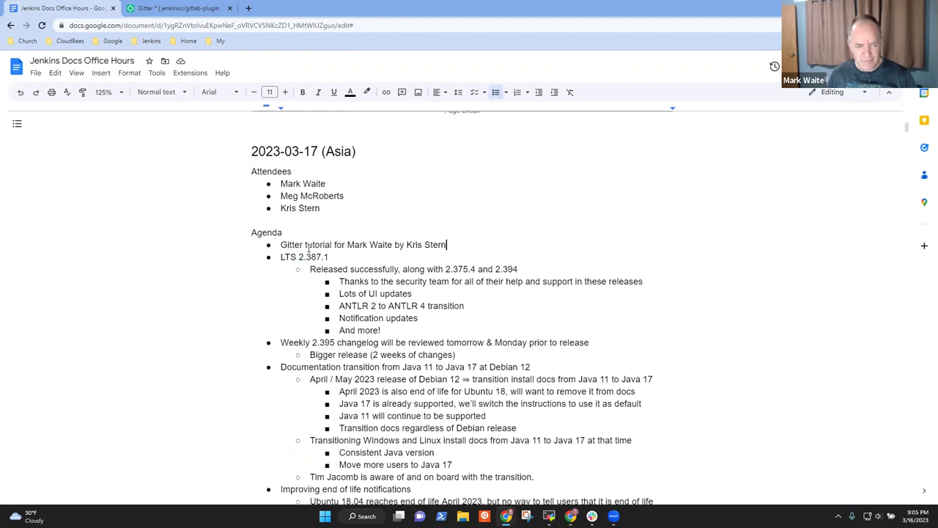
# Insert a 'Google Summer of Code' bullet below the Gitter tutorial item, then select the Gitter tutorial line.
pyautogui.press('Return')
pyautogui.write('Google Summ')
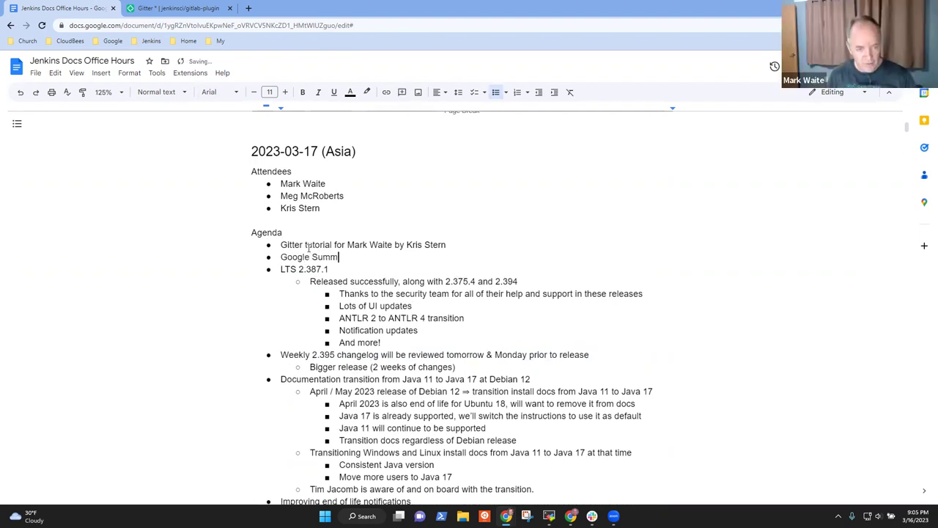
pyautogui.write('er of Code')
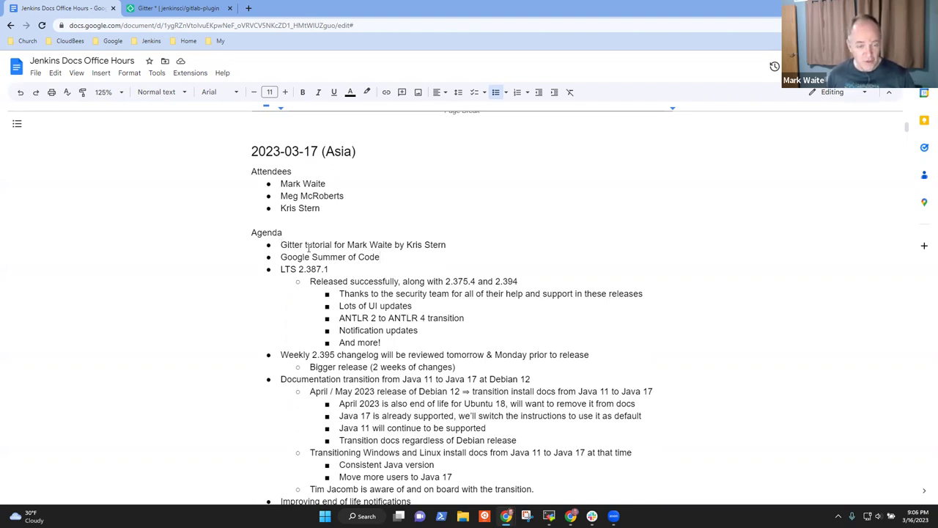
pyautogui.tripleClick(308, 247)
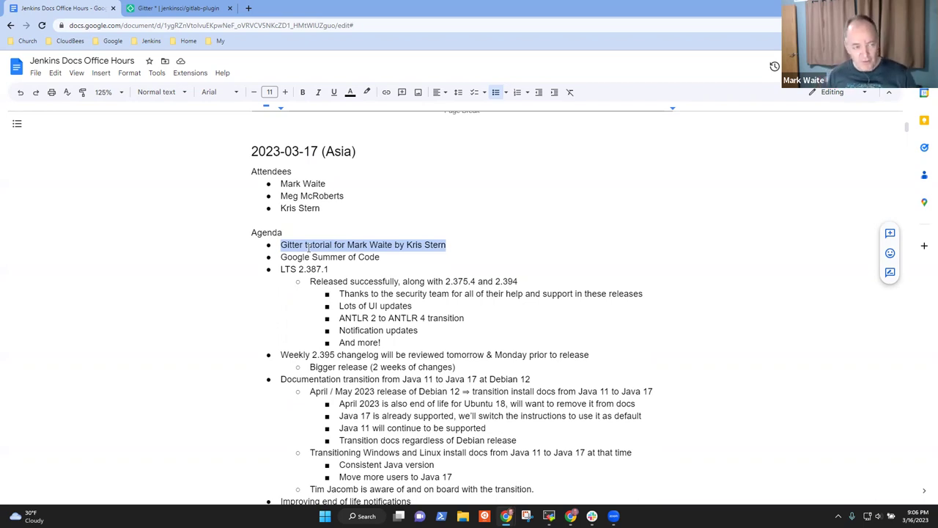
# Switch to Gitter's Home view, collapse and re-expand the Rooms list, and reload the page.
pyautogui.click(174, 9)
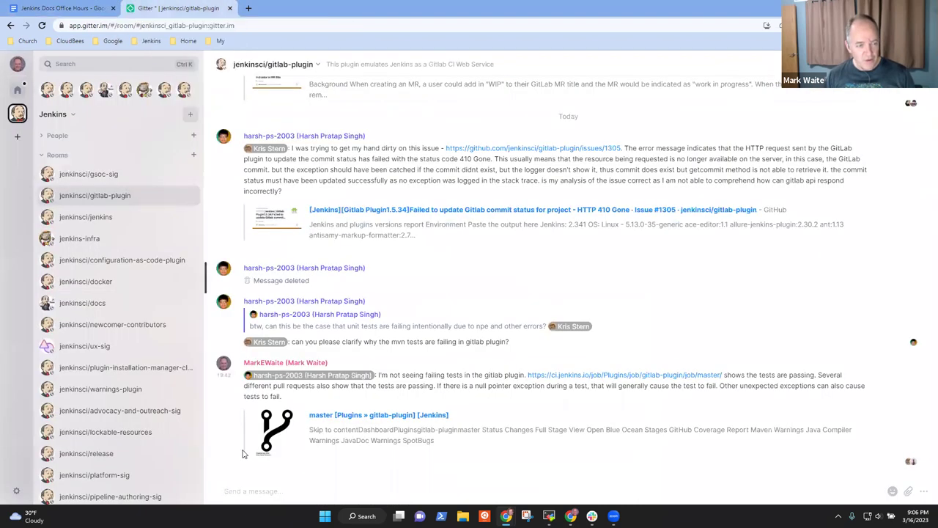
pyautogui.click(23, 91)
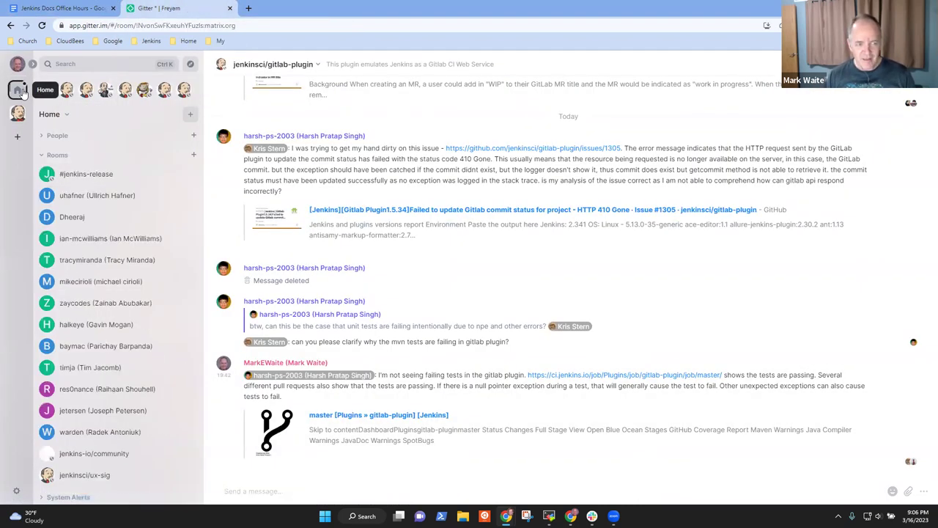
pyautogui.click(59, 157)
pyautogui.click(41, 156)
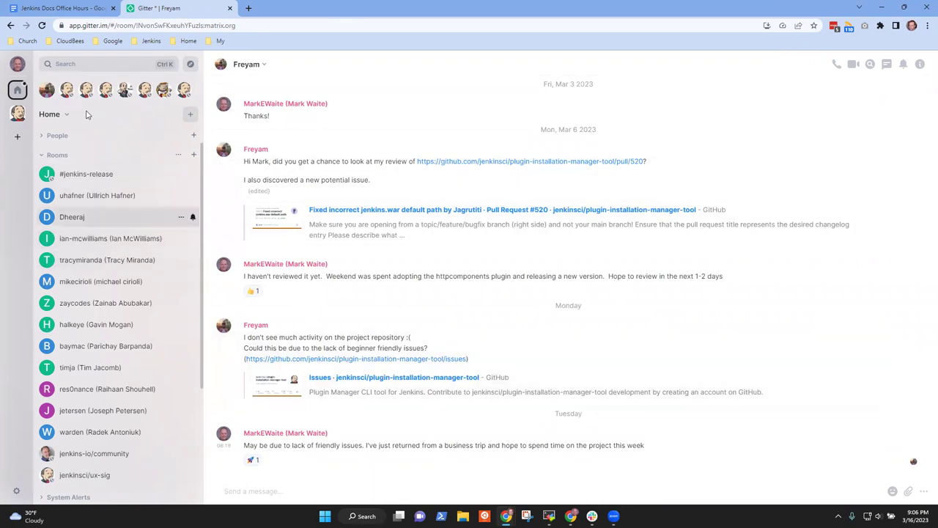
pyautogui.click(42, 25)
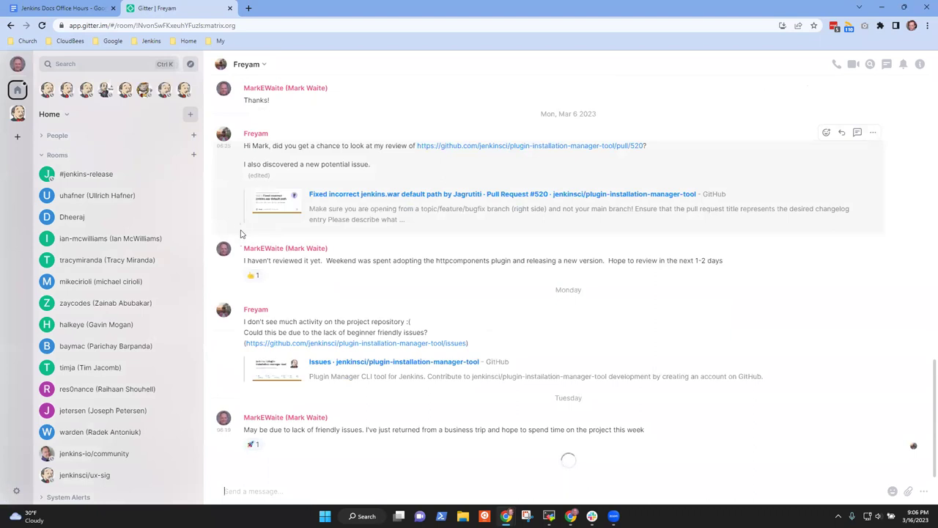
# Check the Notifications and Threads panels, then open a notification leading to the jenkinsci/ux-sig thread.
pyautogui.click(906, 64)
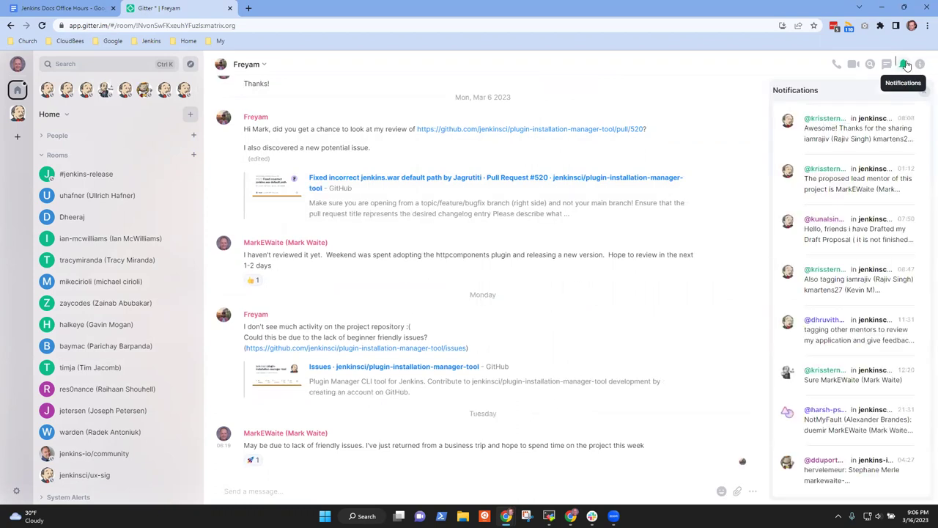
pyautogui.click(887, 65)
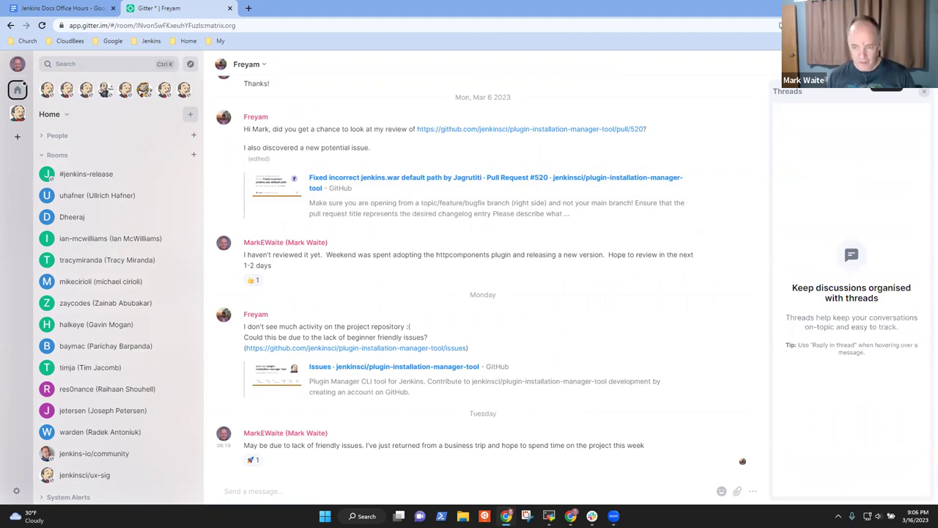
pyautogui.click(924, 93)
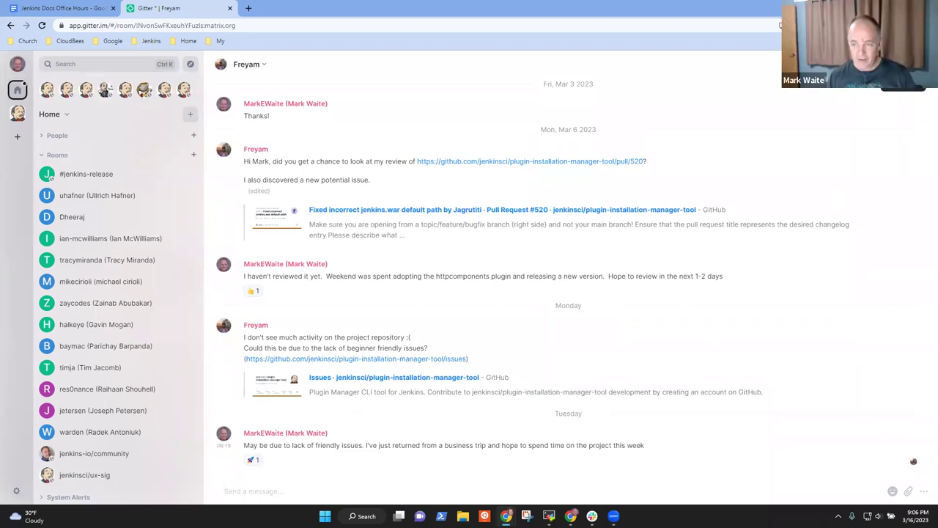
pyautogui.click(903, 64)
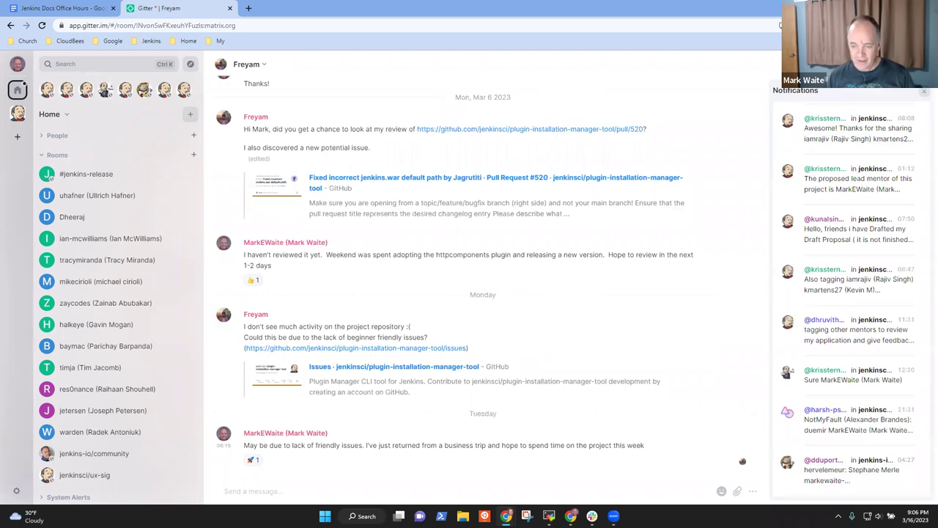
pyautogui.click(850, 425)
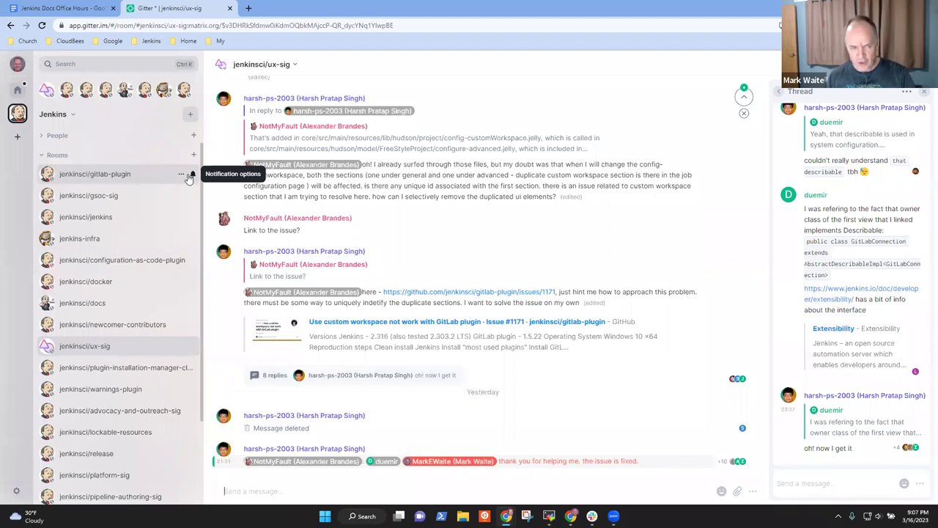
# Dismiss the room options menu, visit jenkinsci/gsoc-sig, then open jenkinsci/gitlab-plugin.
pyautogui.click(179, 175)
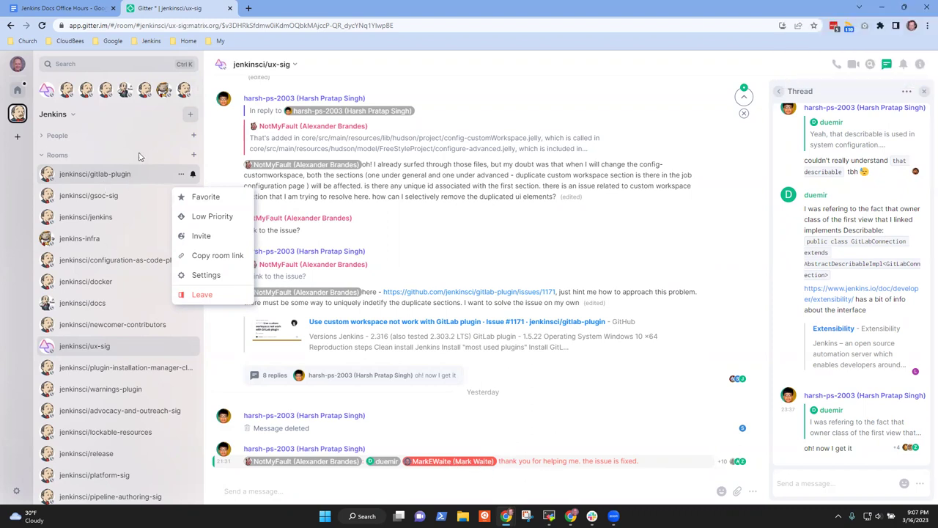
pyautogui.click(578, 118)
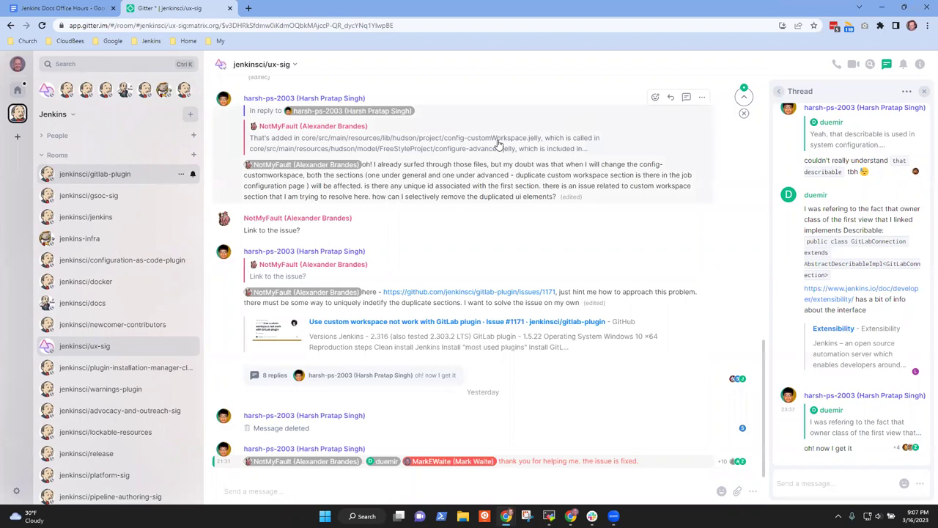
pyautogui.click(90, 198)
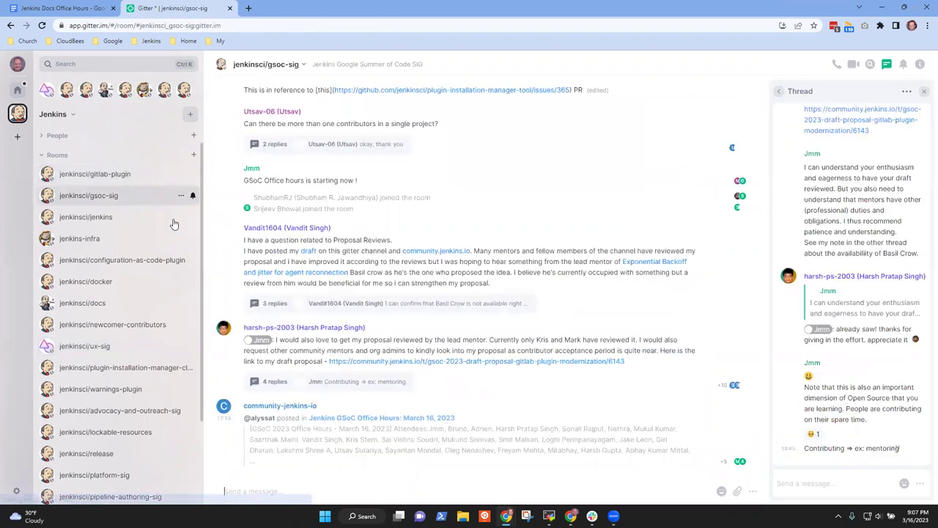
pyautogui.click(125, 180)
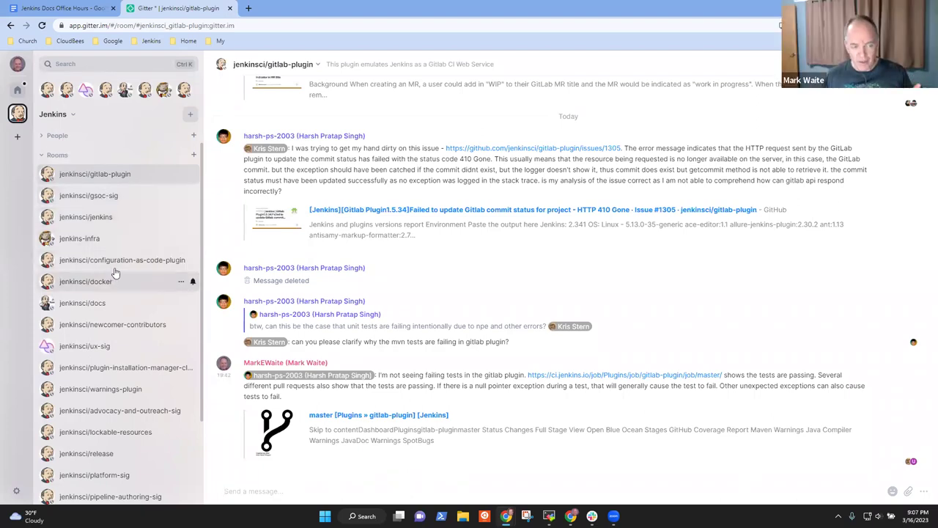
# Open the jenkinsci/gsoc-sig room from the Rooms list.
pyautogui.click(110, 196)
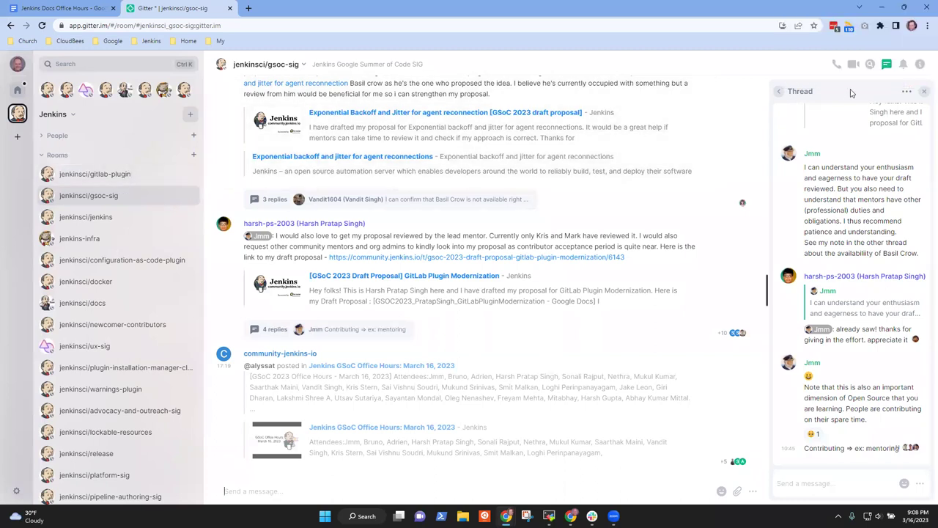
# Go back from the open thread to the room's thread list and choose the Proposal Reviews thread.
pyautogui.click(907, 91)
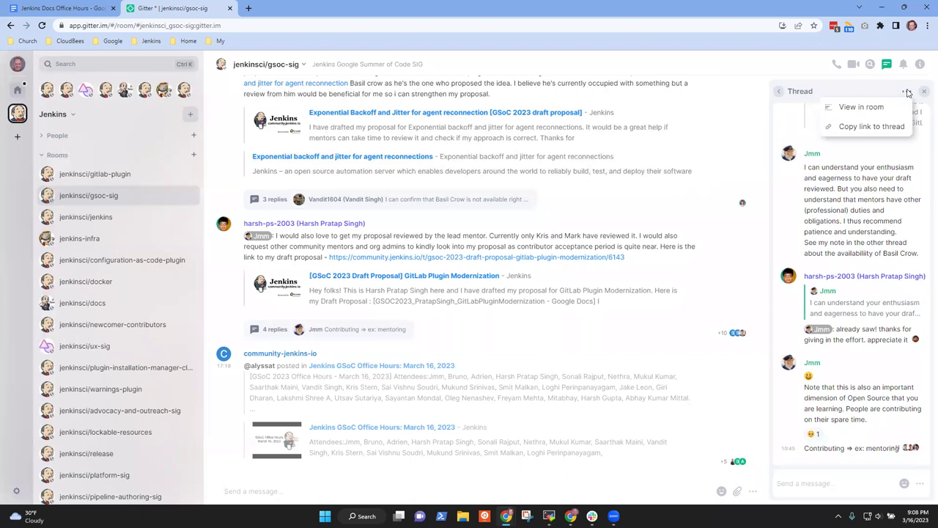
pyautogui.click(781, 95)
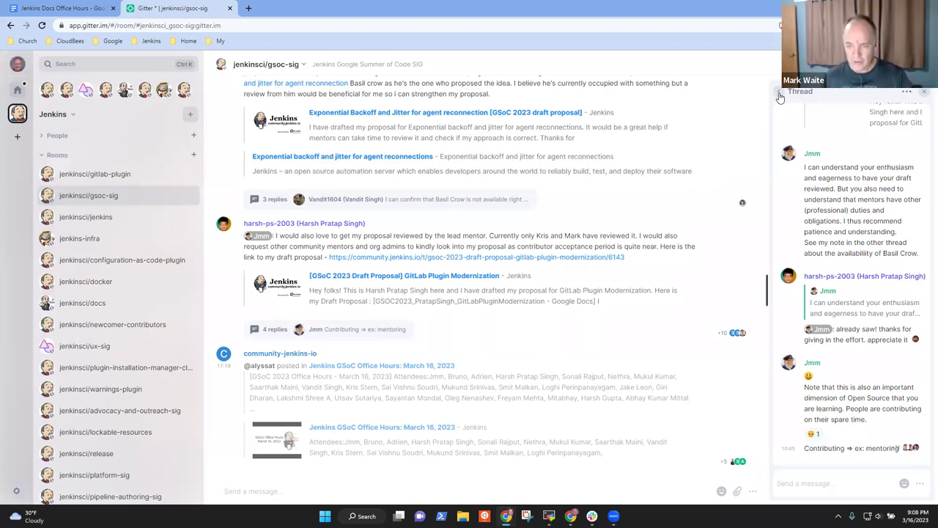
pyautogui.click(780, 94)
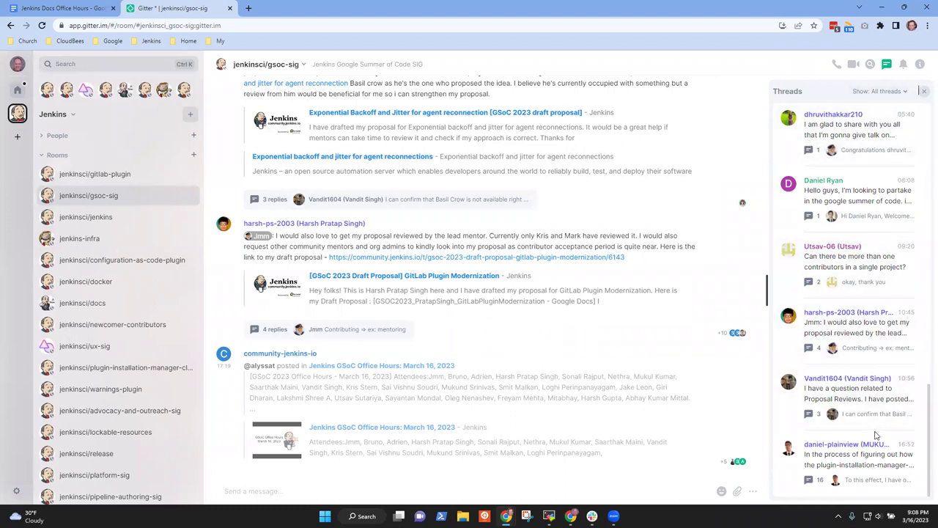
pyautogui.click(843, 388)
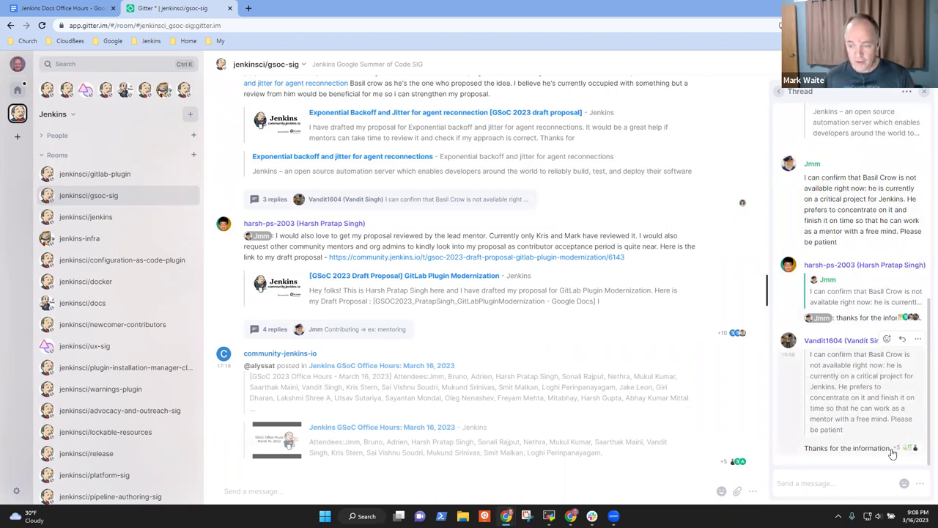
pyautogui.click(919, 340)
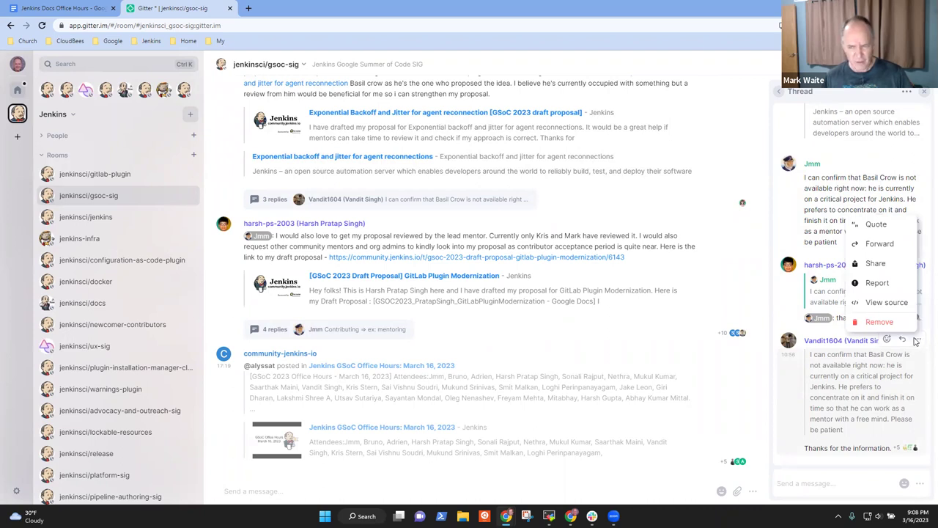
pyautogui.click(847, 370)
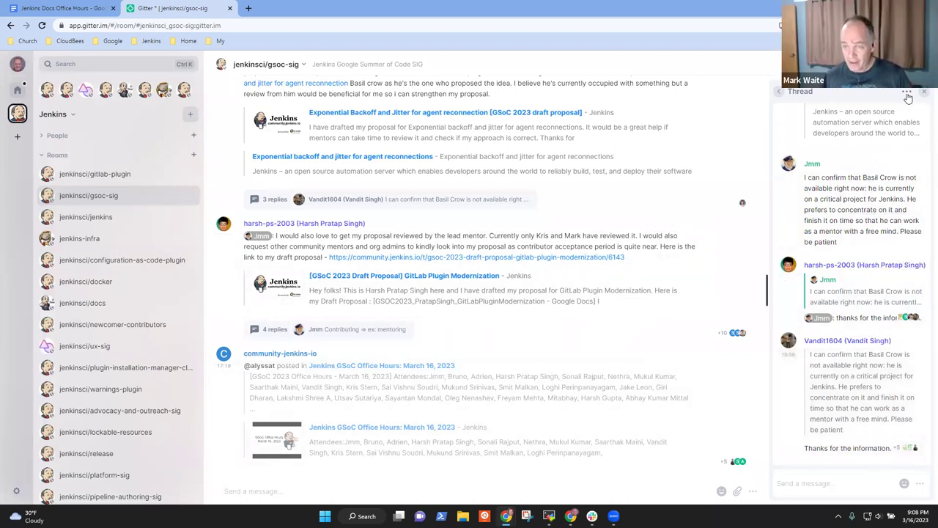
pyautogui.moveTo(911, 447)
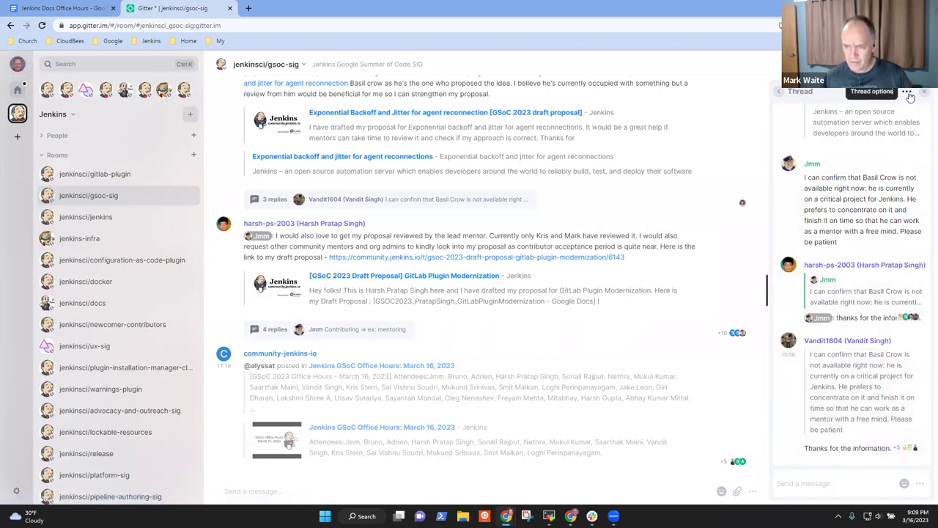
pyautogui.moveTo(908, 318)
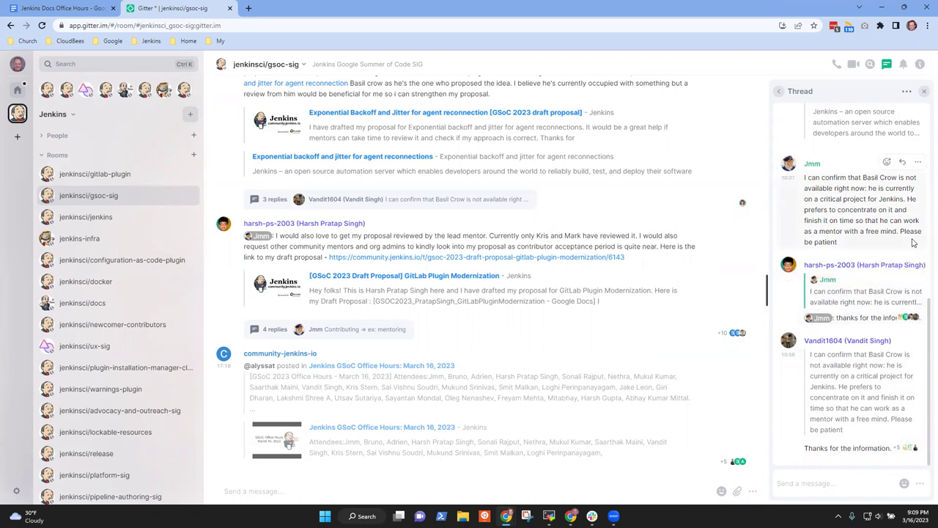
pyautogui.click(918, 164)
pyautogui.click(918, 165)
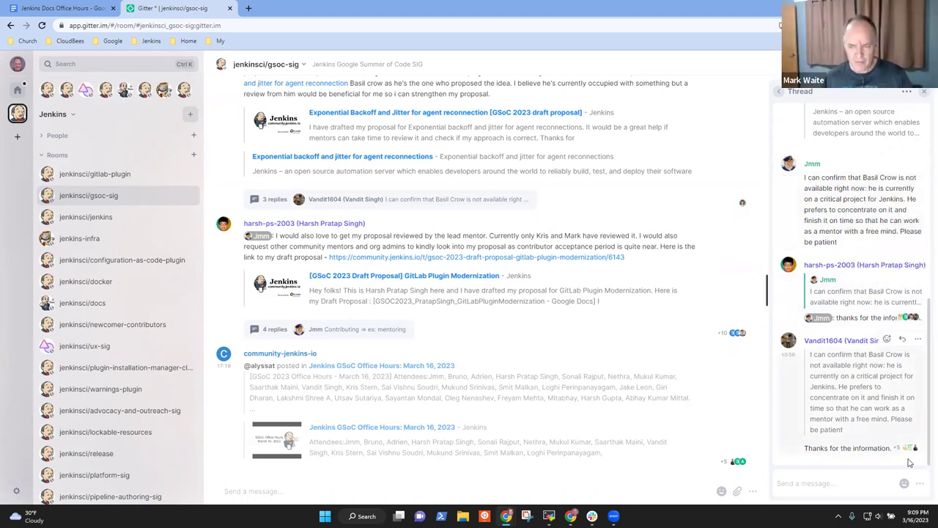
pyautogui.click(919, 338)
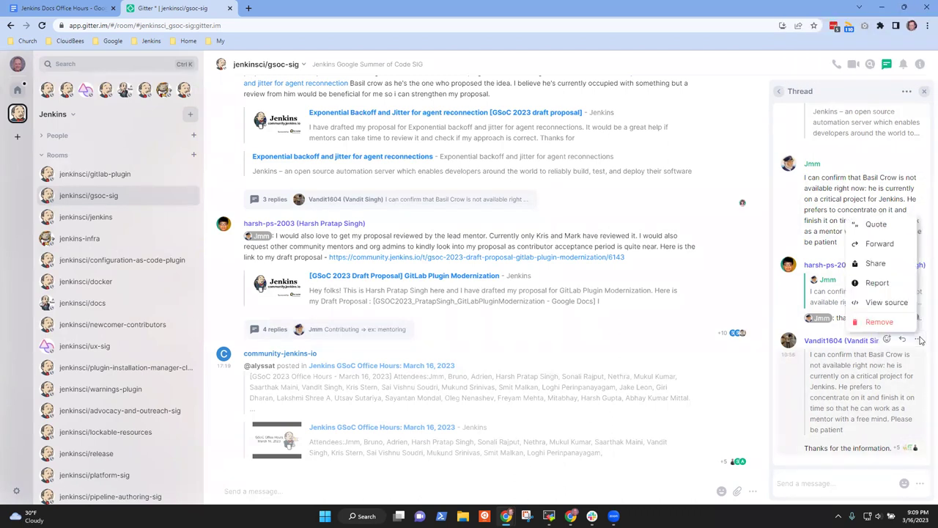
pyautogui.click(908, 451)
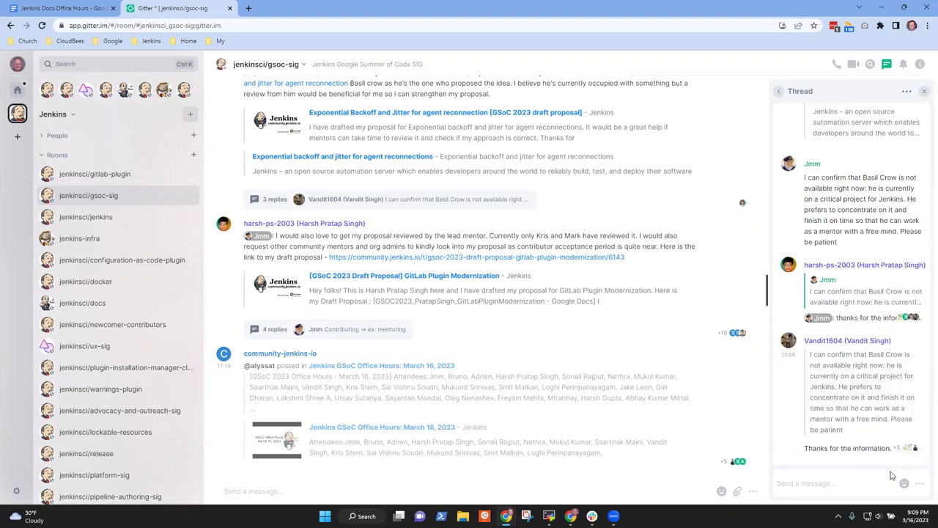
# Select the author username on the thread's last reply.
pyautogui.moveTo(906, 450)
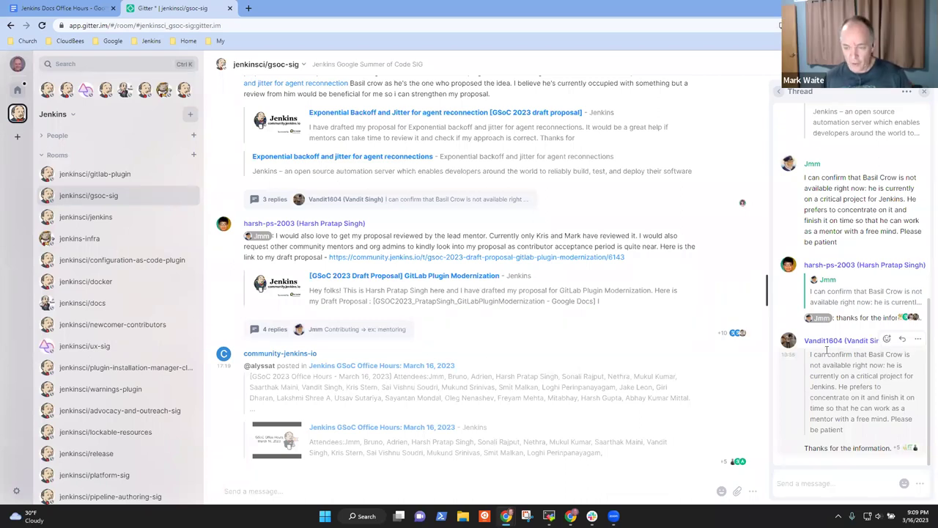
pyautogui.moveTo(804, 340); pyautogui.dragTo(899, 341)
pyautogui.moveTo(829, 336); pyautogui.dragTo(850, 345)
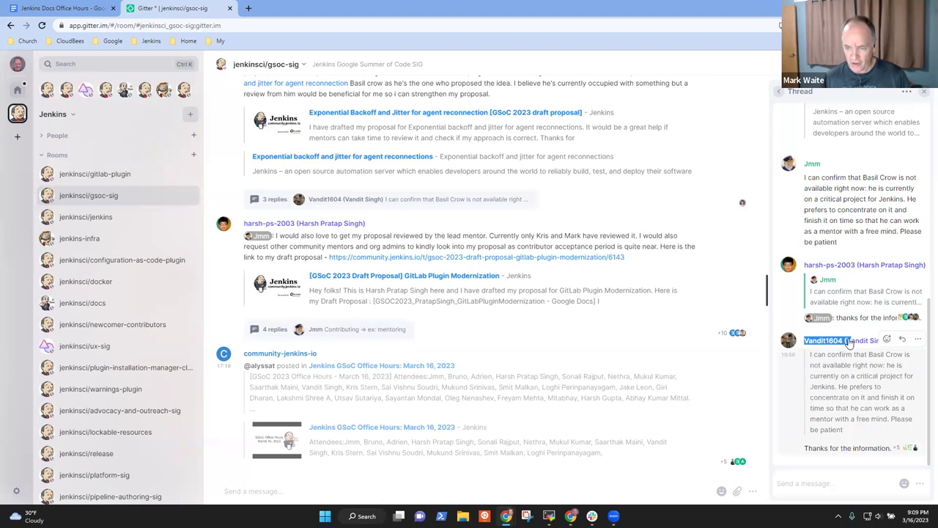